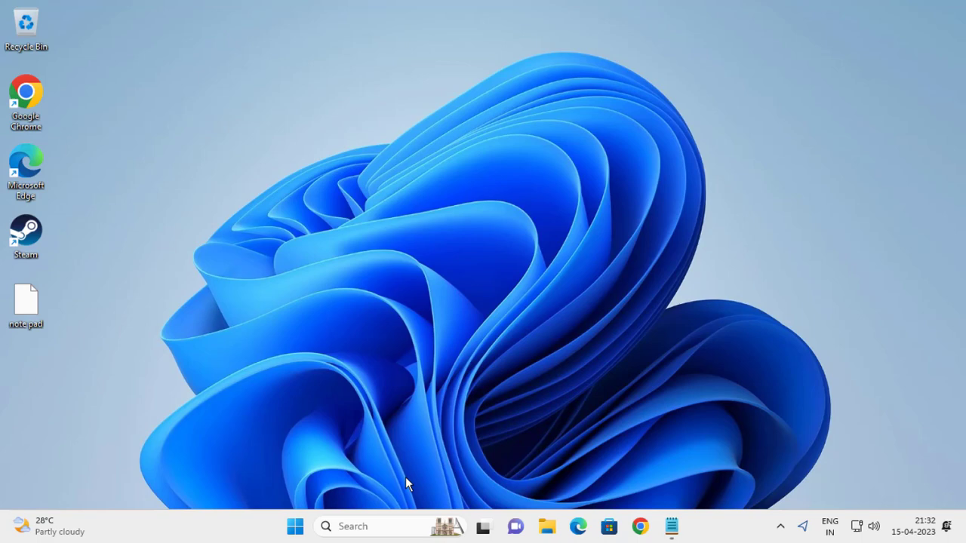
# - Search for Services ('sev') and launch it as administrator
pyautogui.click(379, 532)
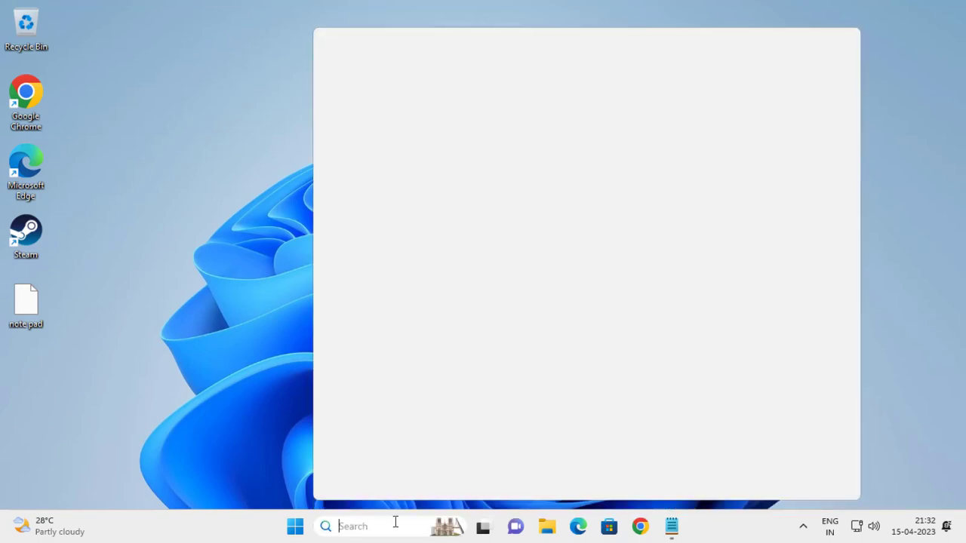
pyautogui.write('sev')
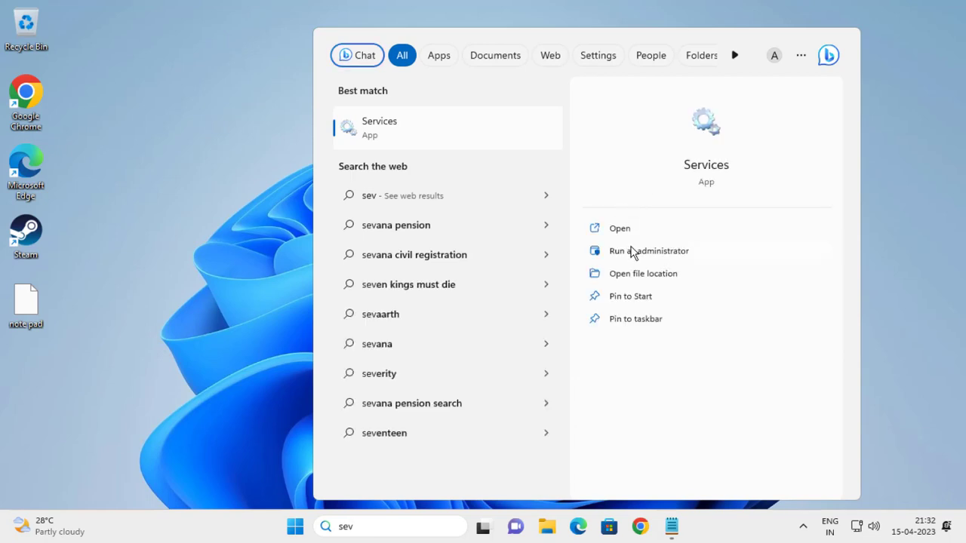
pyautogui.click(624, 257)
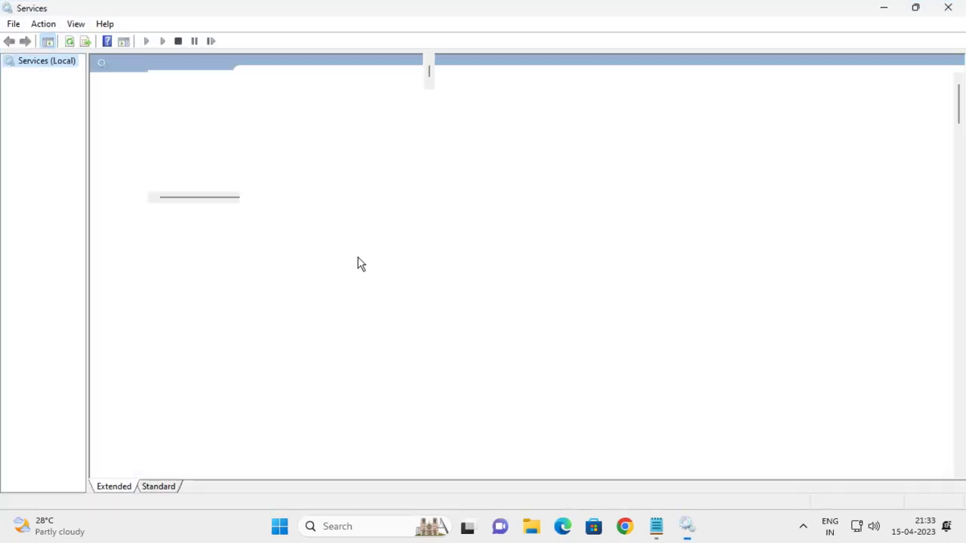
# - Start the Windows Installer service, confirm with OK, and close Services
pyautogui.click(297, 167)
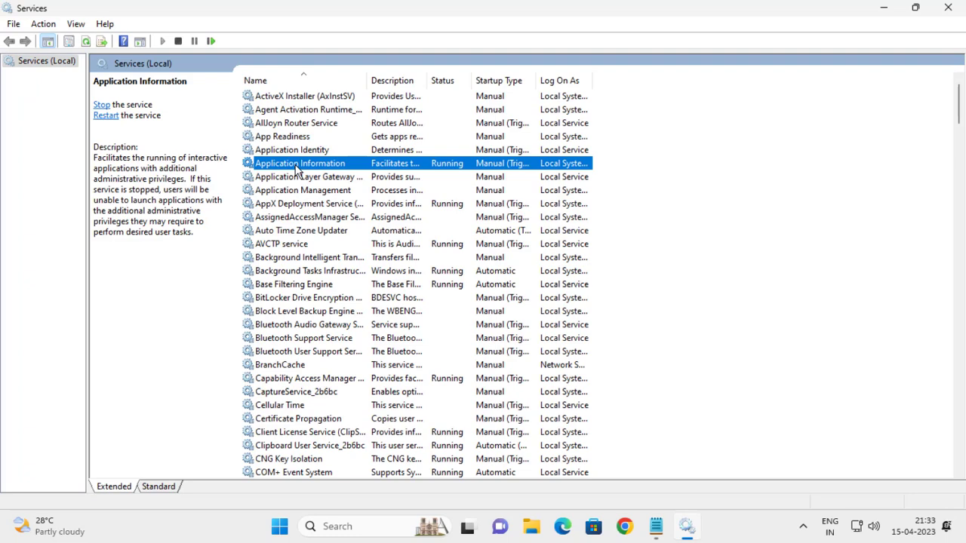
pyautogui.press('w')
pyautogui.press('Down')
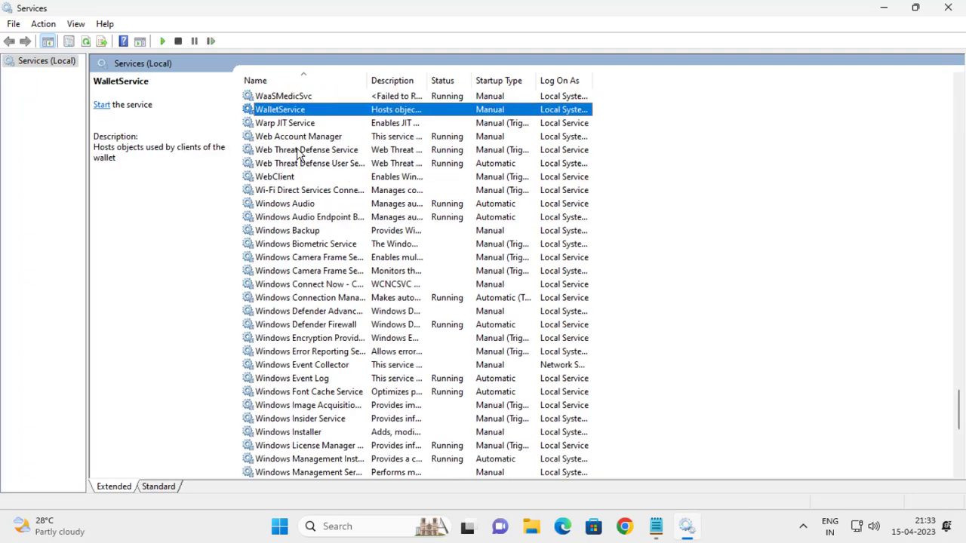
pyautogui.press('Down')
pyautogui.press('Down')
pyautogui.press('Down')
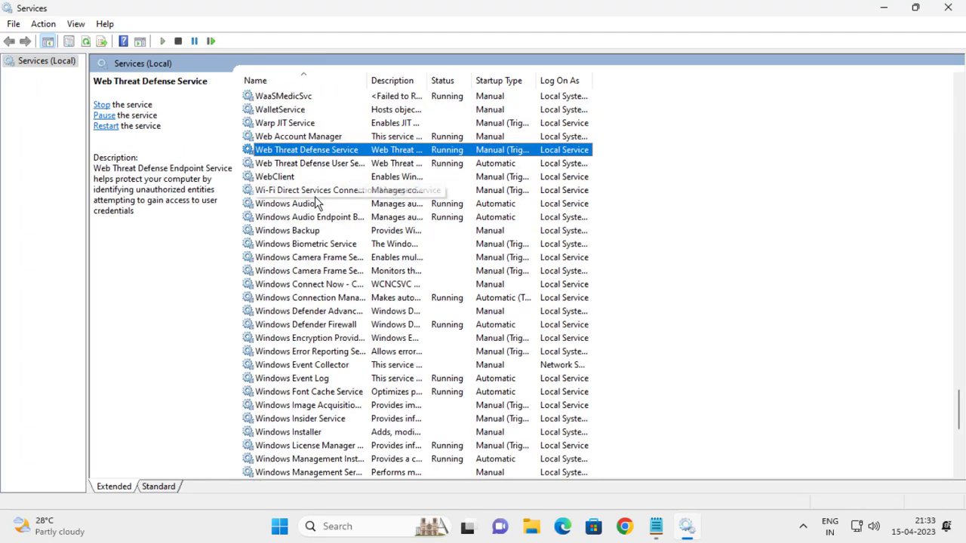
pyautogui.press('Down')
pyautogui.press('Down')
pyautogui.press('Down')
pyautogui.press('Down')
pyautogui.press('Down')
pyautogui.press('Down')
pyautogui.press('Down')
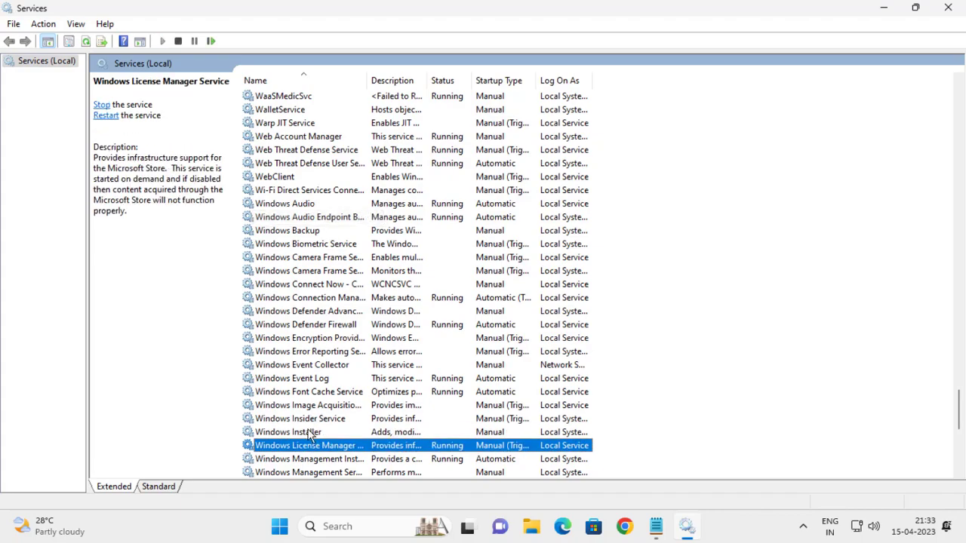
pyautogui.click(309, 434)
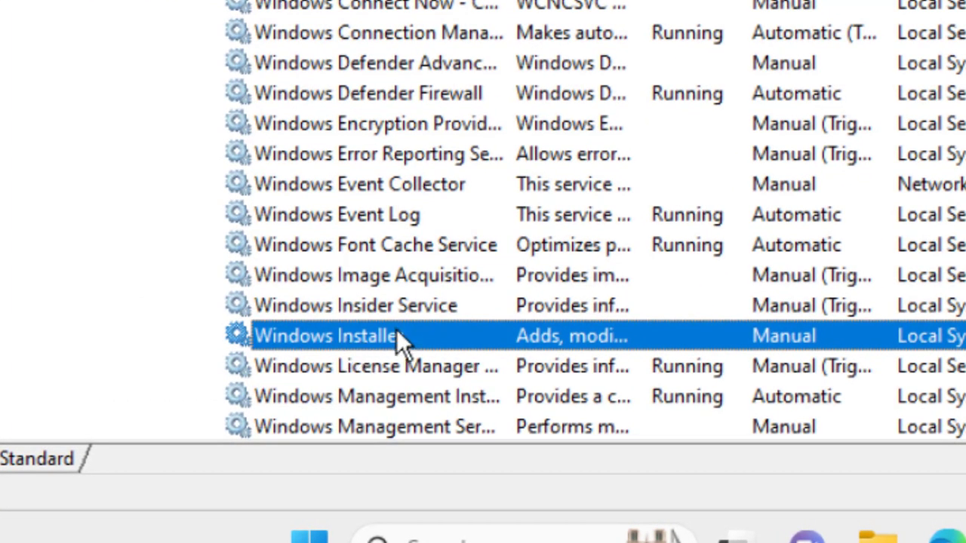
pyautogui.doubleClick(342, 399)
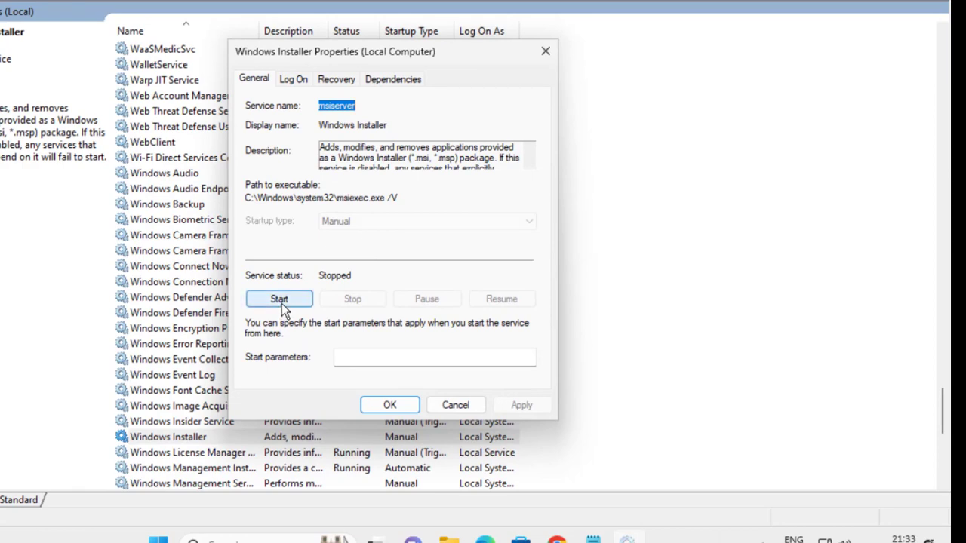
pyautogui.click(281, 301)
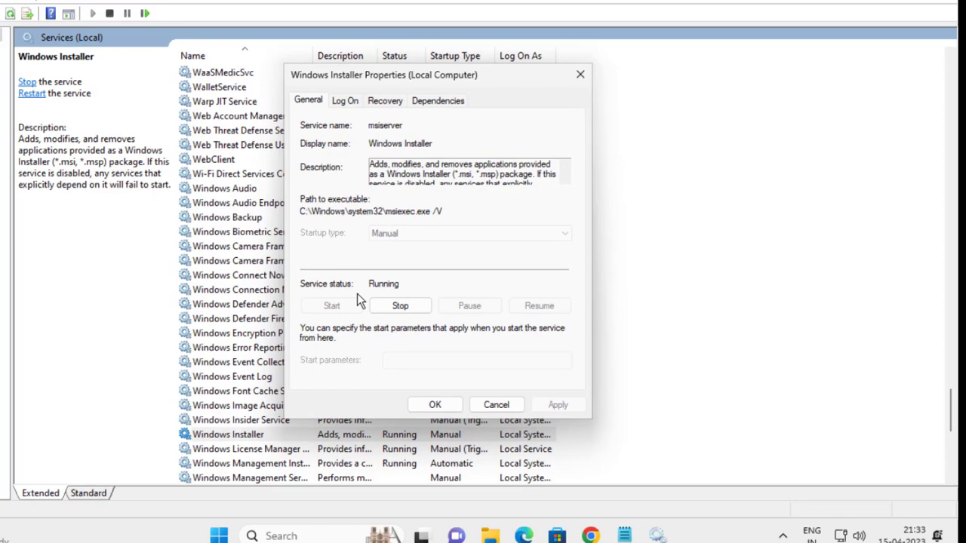
pyautogui.click(478, 403)
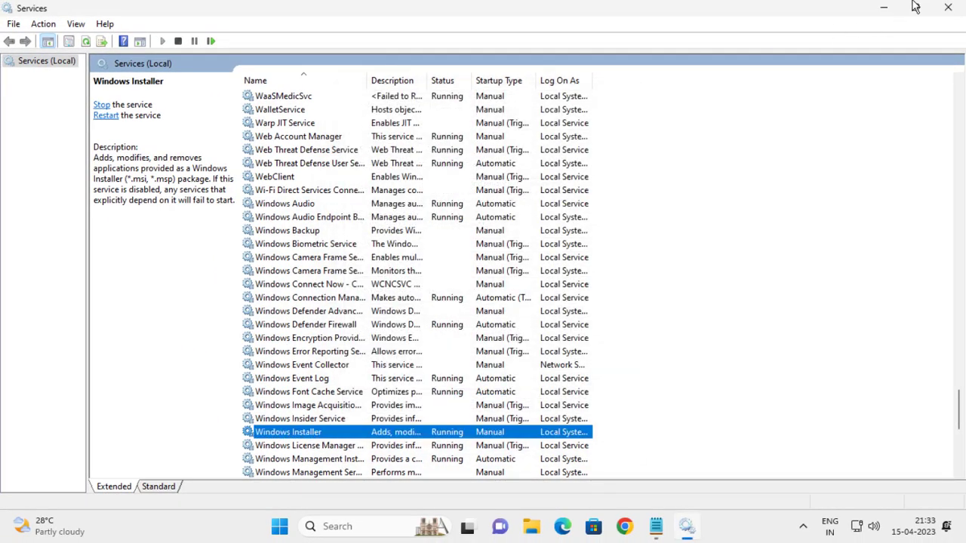
pyautogui.click(948, 7)
# - Refresh the desktop from its right-click menu
pyautogui.rightClick(547, 150)
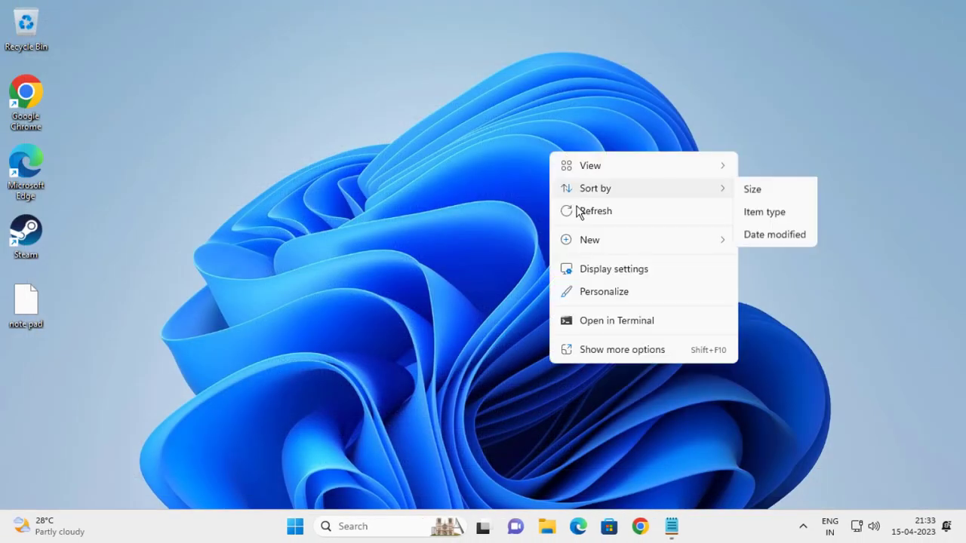
pyautogui.click(579, 212)
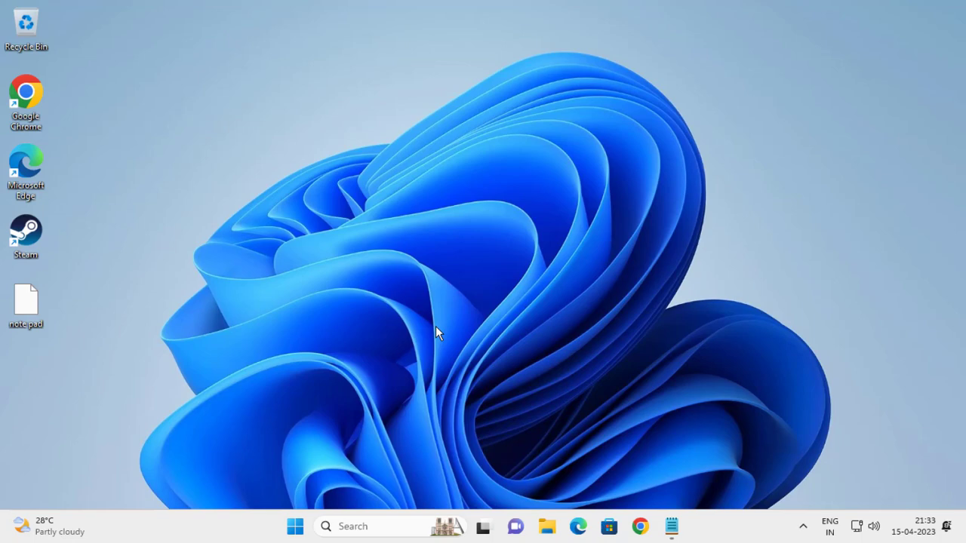
# - Open Control Panel in Category view and go to the installed programs list
pyautogui.click(381, 526)
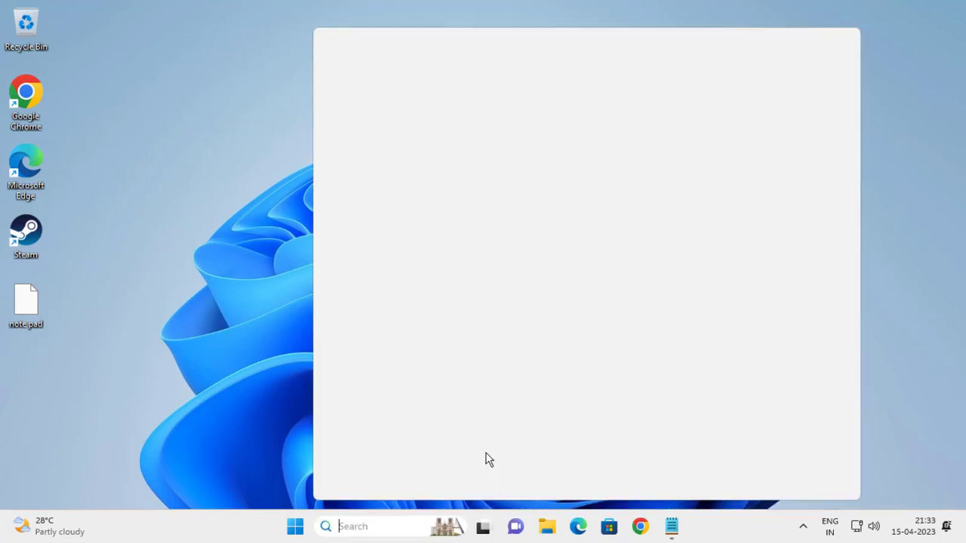
pyautogui.write('contro')
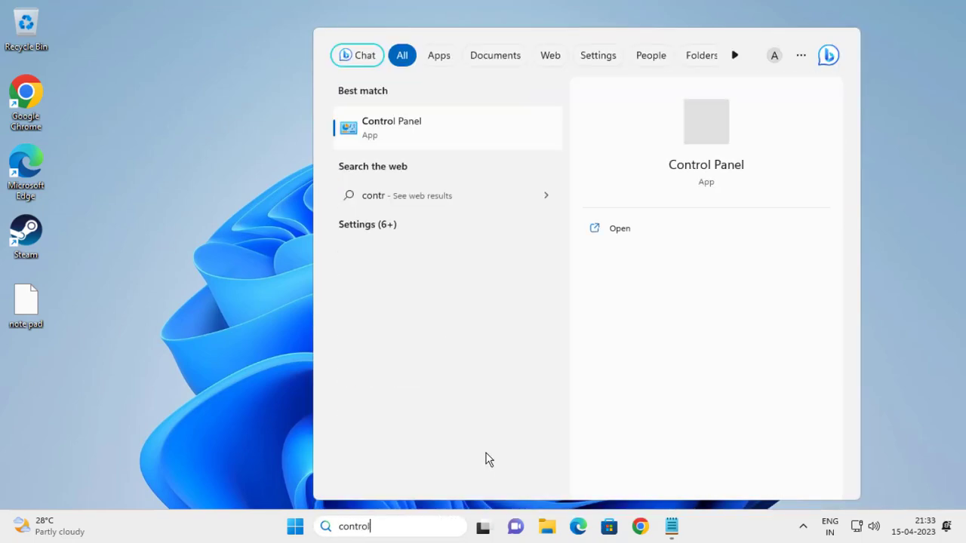
pyautogui.write('l')
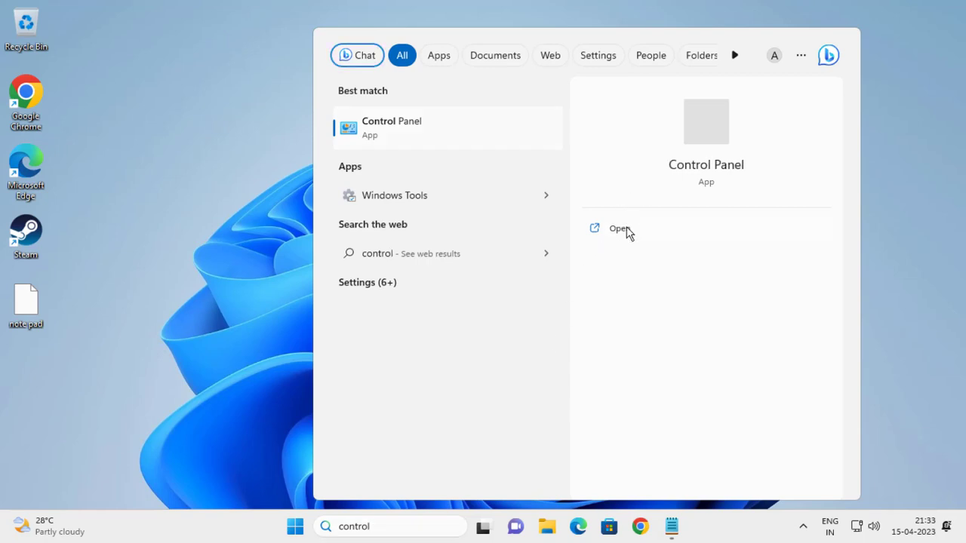
pyautogui.click(627, 231)
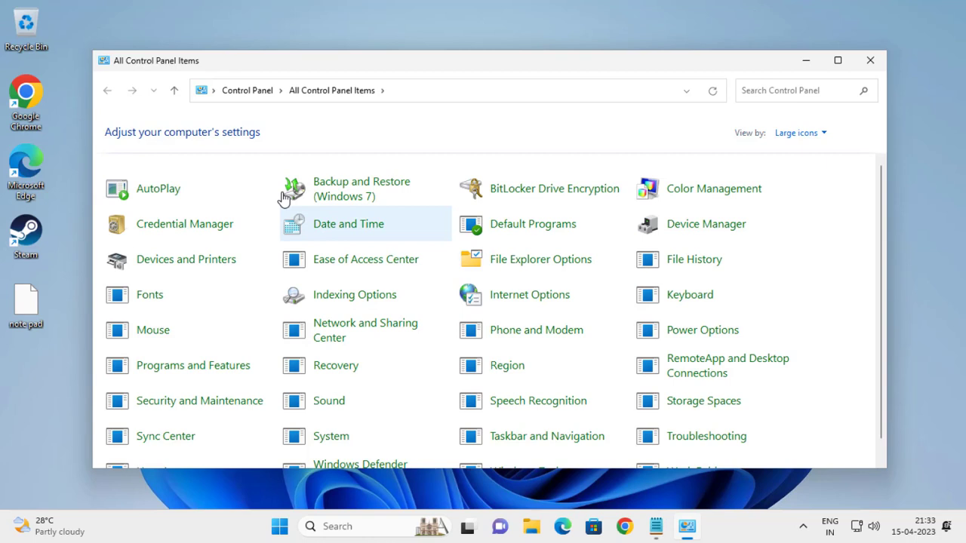
pyautogui.click(799, 134)
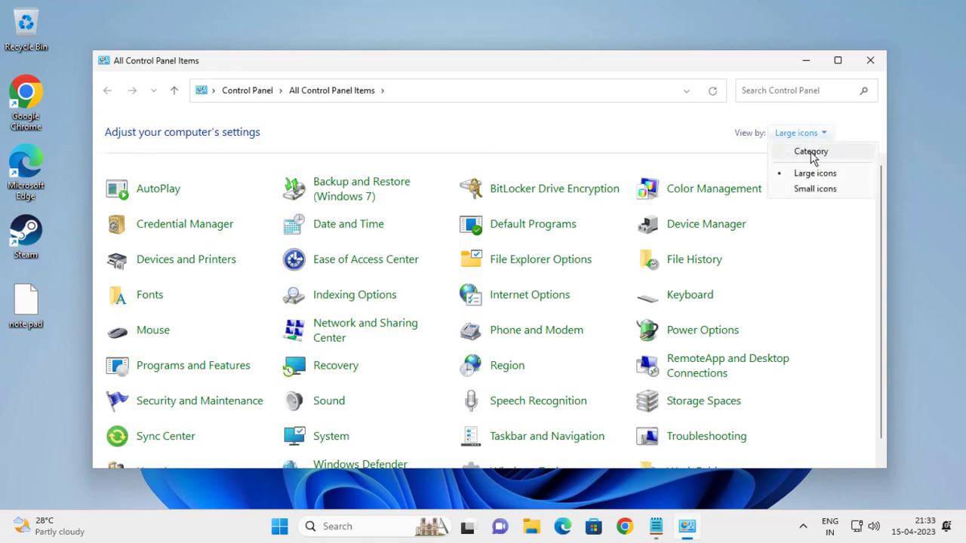
pyautogui.click(811, 153)
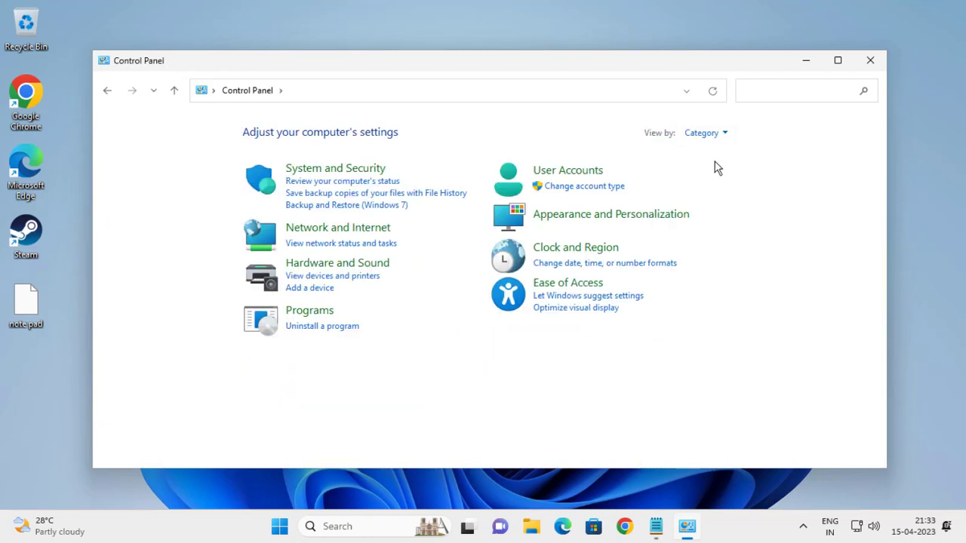
pyautogui.click(316, 327)
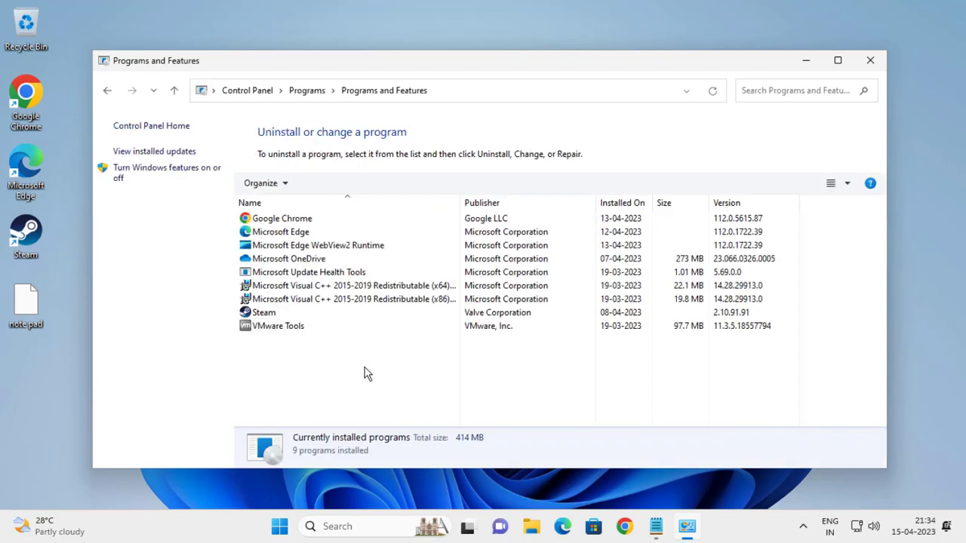
# - Repair the Visual C++ 2015-2019 x64 redistributable, approving the UAC prompt
pyautogui.click(278, 288)
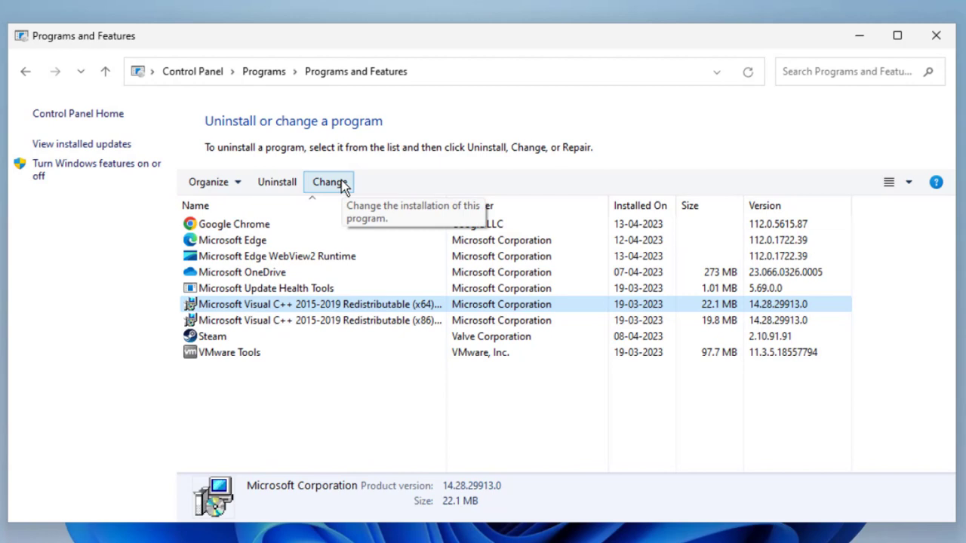
pyautogui.click(344, 185)
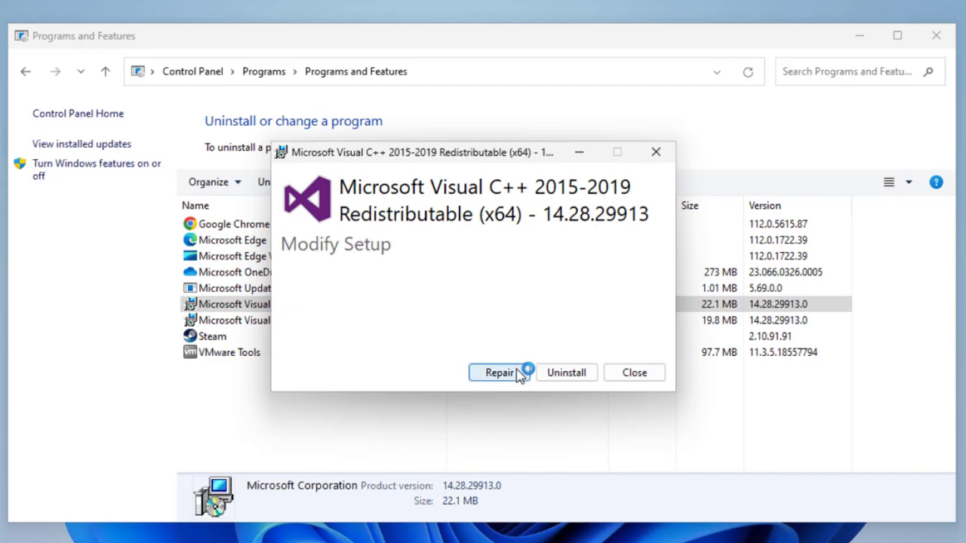
pyautogui.click(518, 375)
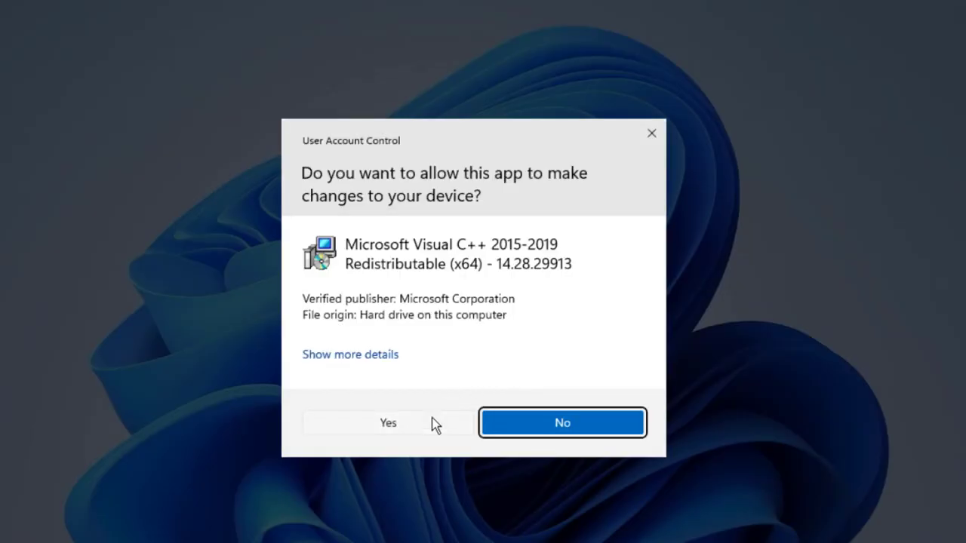
pyautogui.click(388, 423)
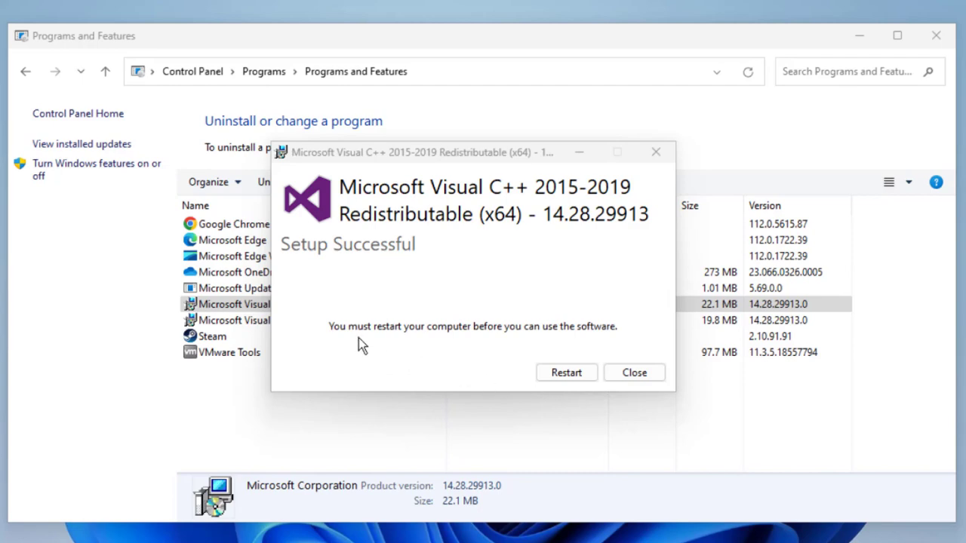
# - Repair the x86 Visual C++ 2015-2019 redistributable too, then close Programs and Features
pyautogui.click(625, 380)
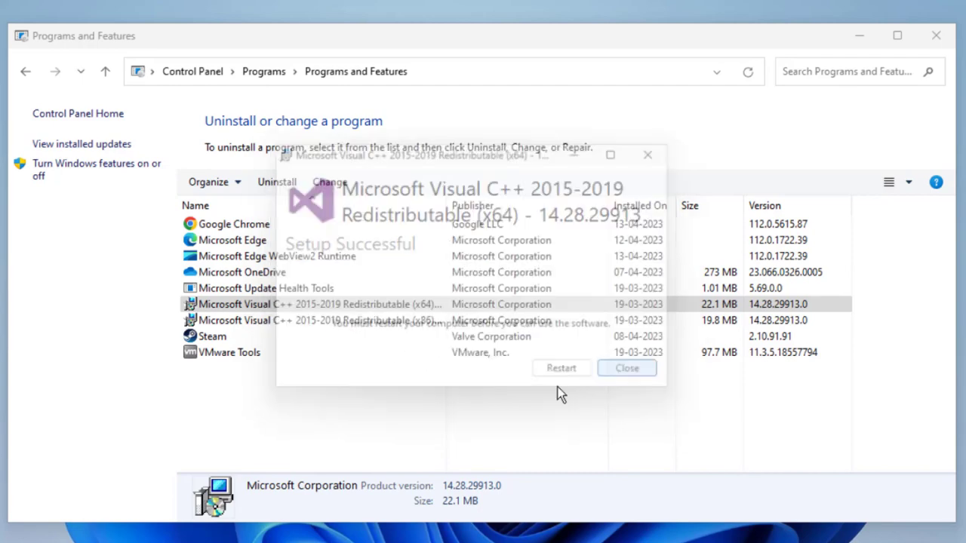
pyautogui.click(267, 319)
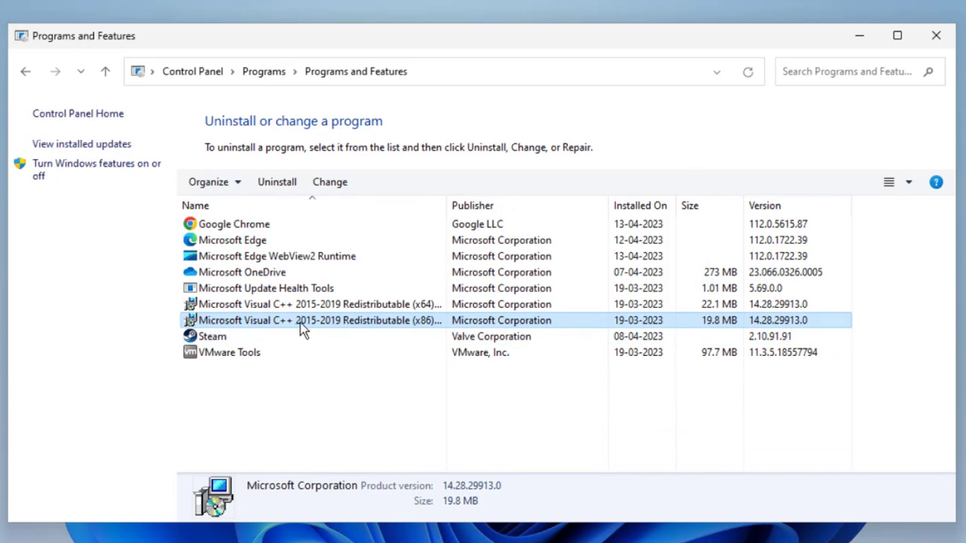
pyautogui.click(330, 181)
pyautogui.click(502, 371)
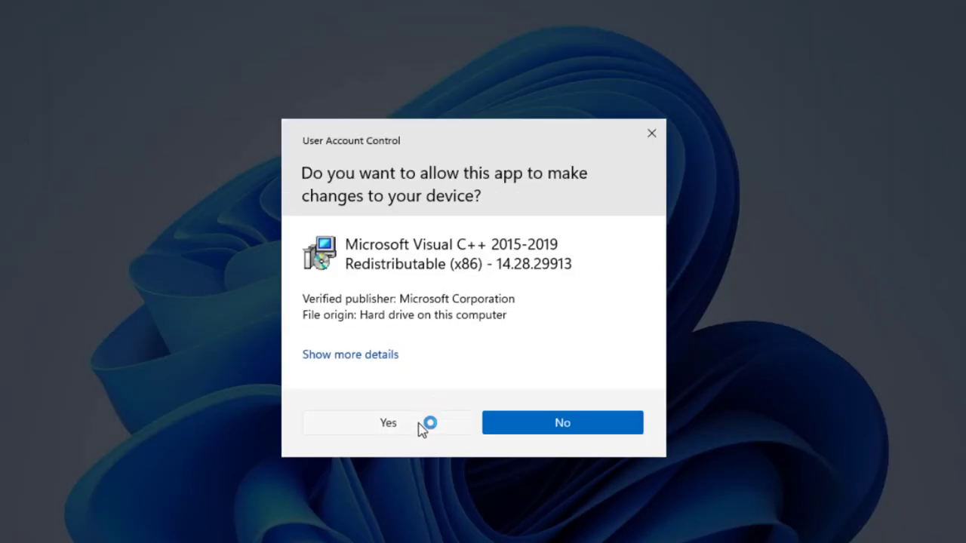
pyautogui.click(427, 424)
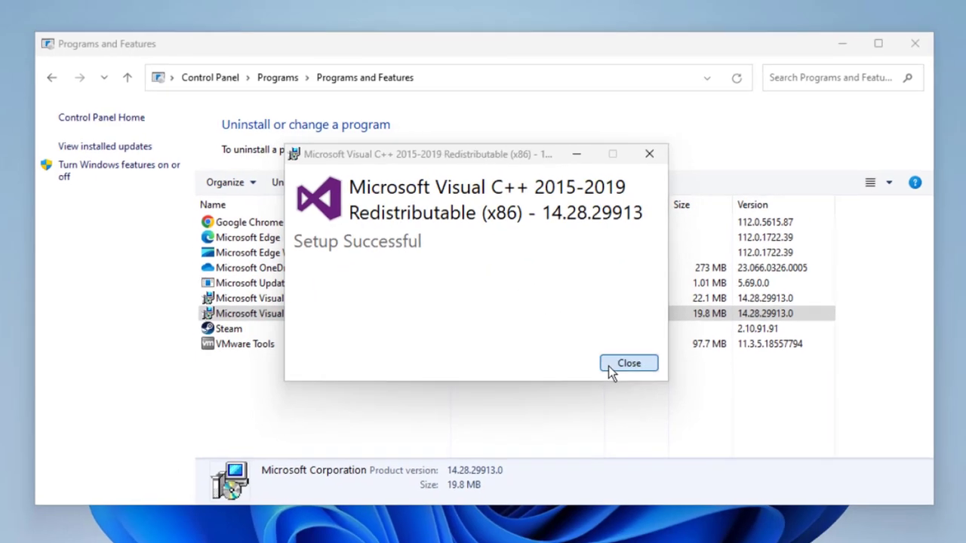
pyautogui.click(612, 370)
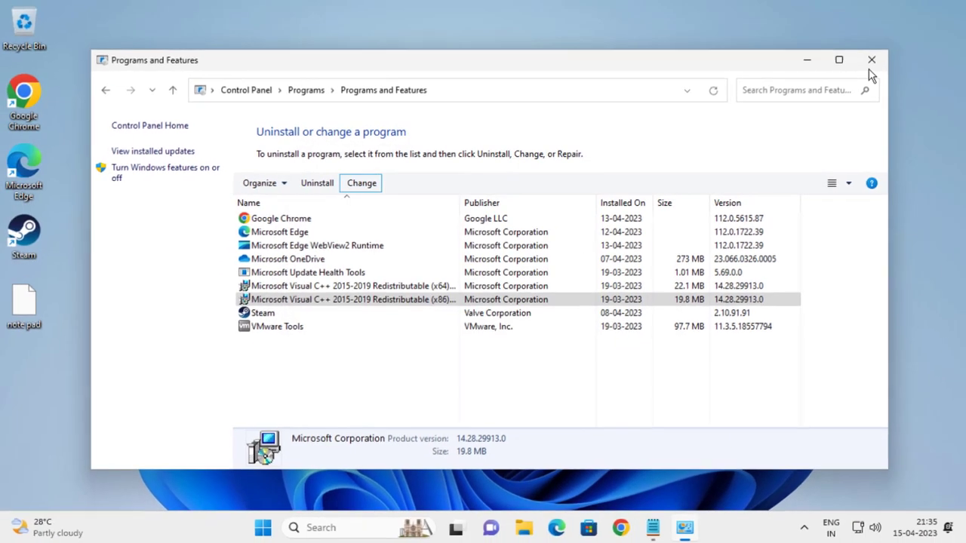
pyautogui.click(868, 66)
# - Refresh the desktop, then search 'cmd' and run Command Prompt as administrator
pyautogui.rightClick(397, 165)
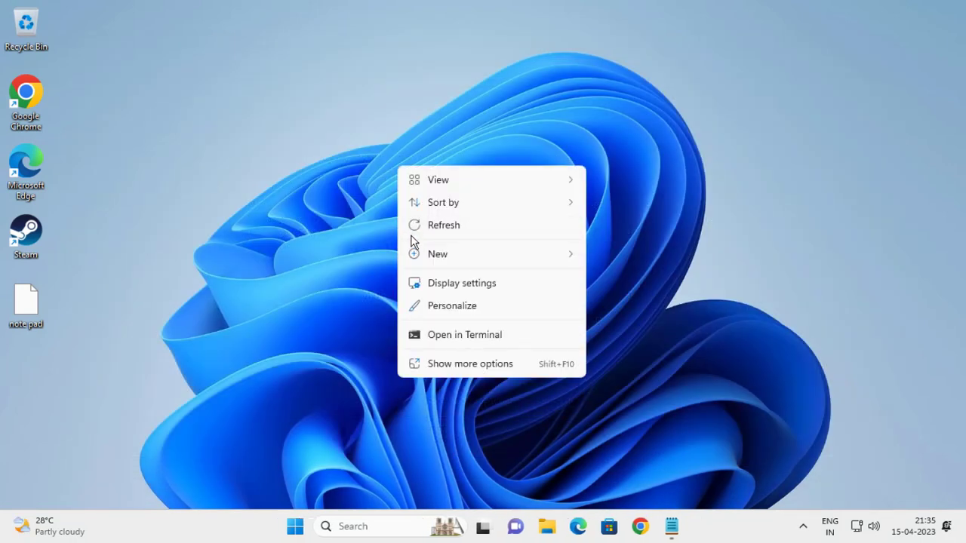
pyautogui.click(412, 234)
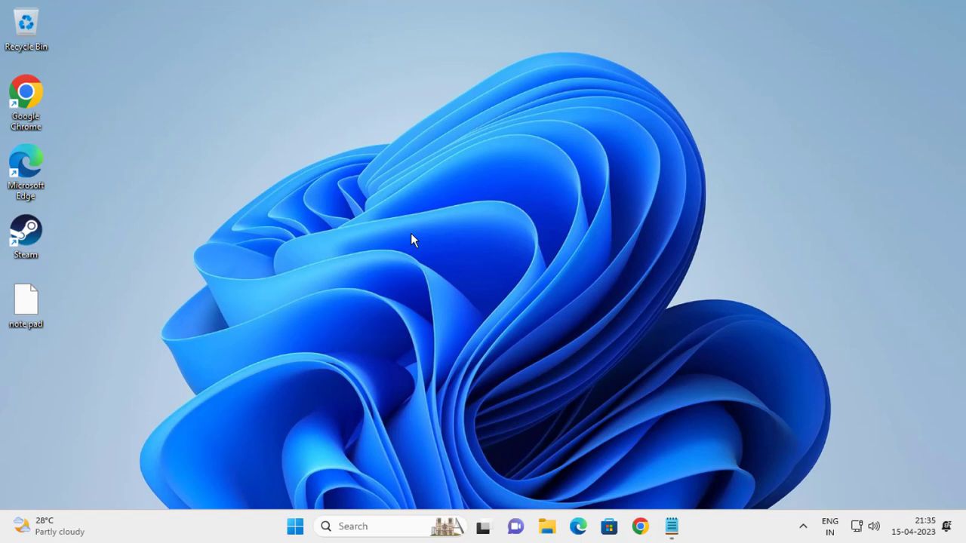
pyautogui.click(390, 522)
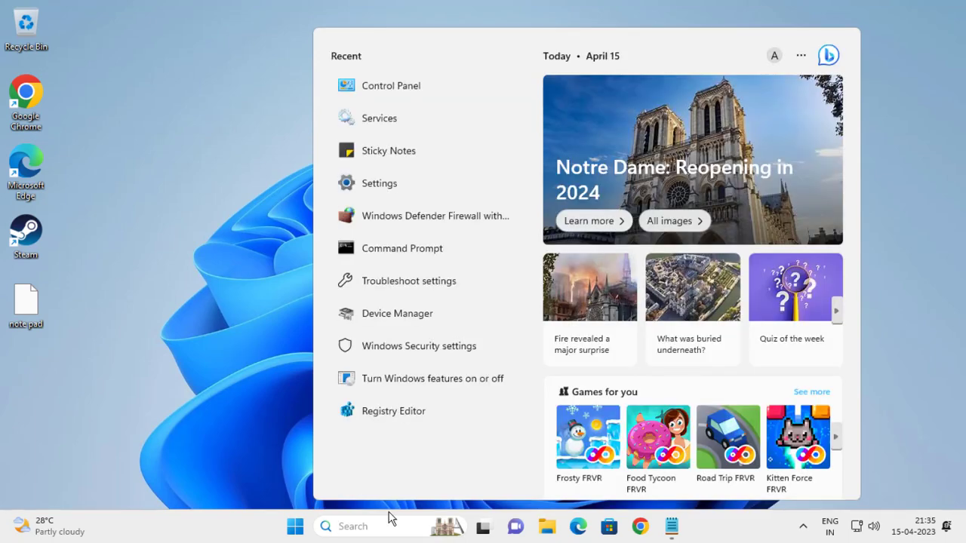
pyautogui.write('cmd')
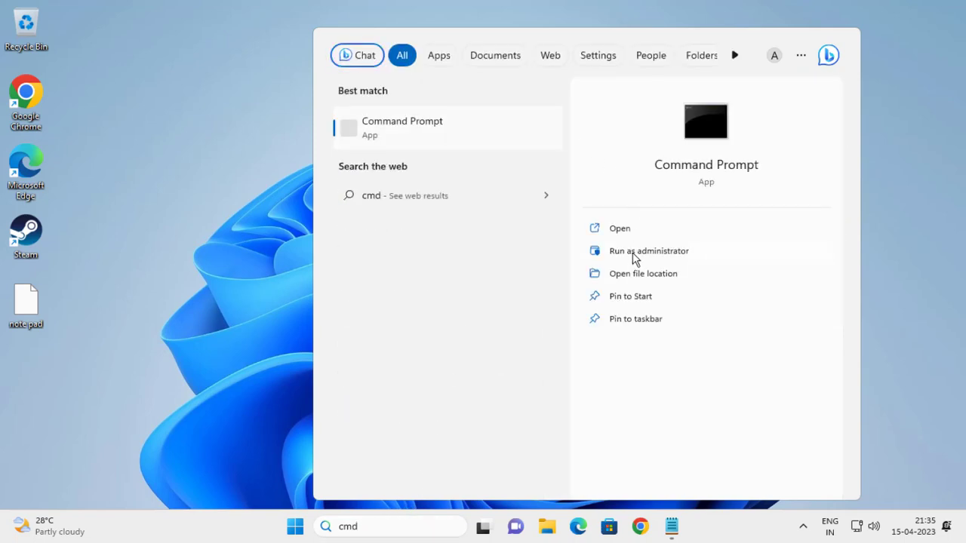
pyautogui.click(633, 257)
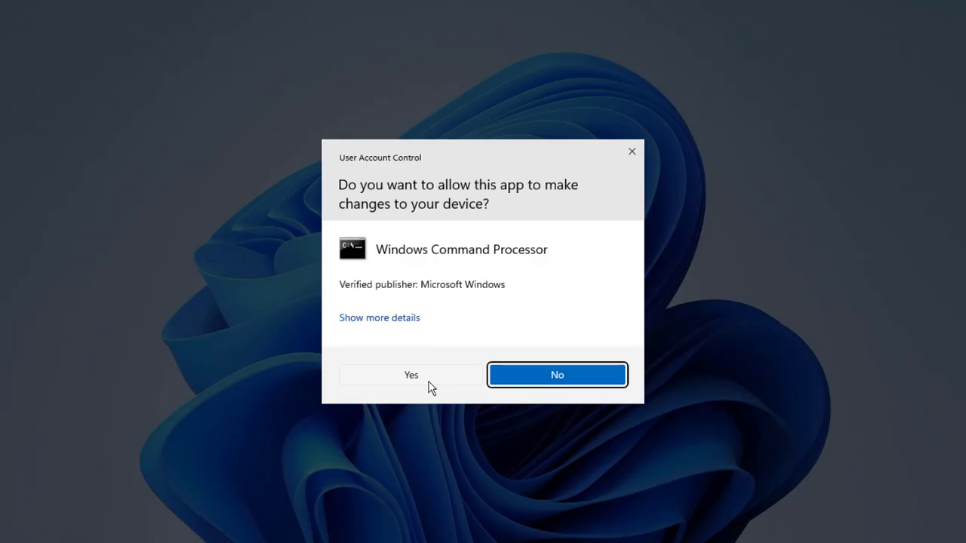
# - Approve the admin prompt and copy 'sfc /scannow' from the notes
pyautogui.click(427, 381)
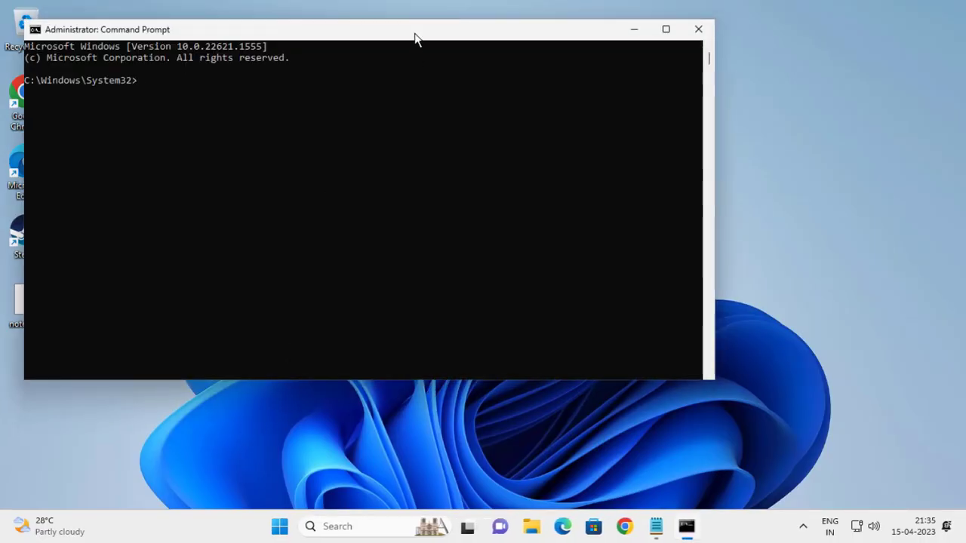
pyautogui.moveTo(415, 37); pyautogui.dragTo(550, 98)
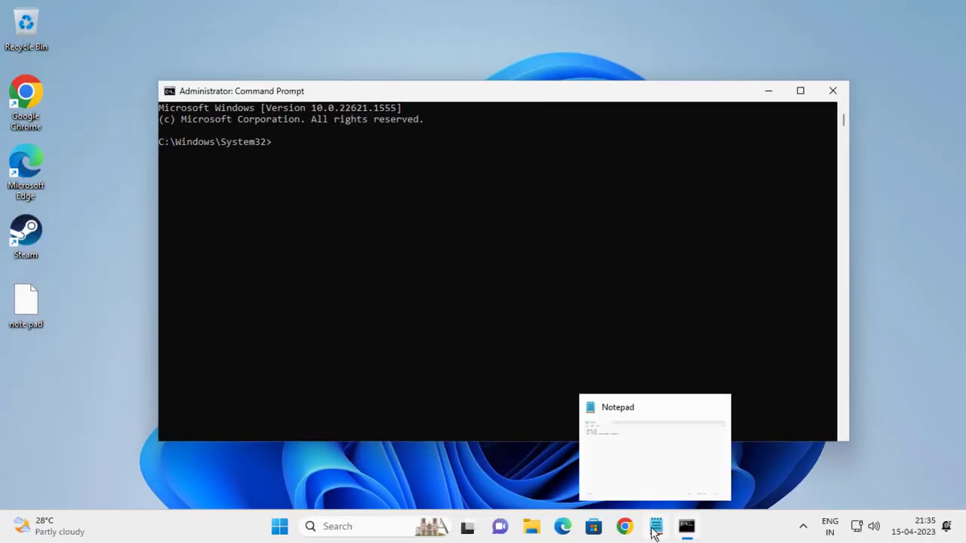
pyautogui.click(655, 528)
pyautogui.click(109, 94)
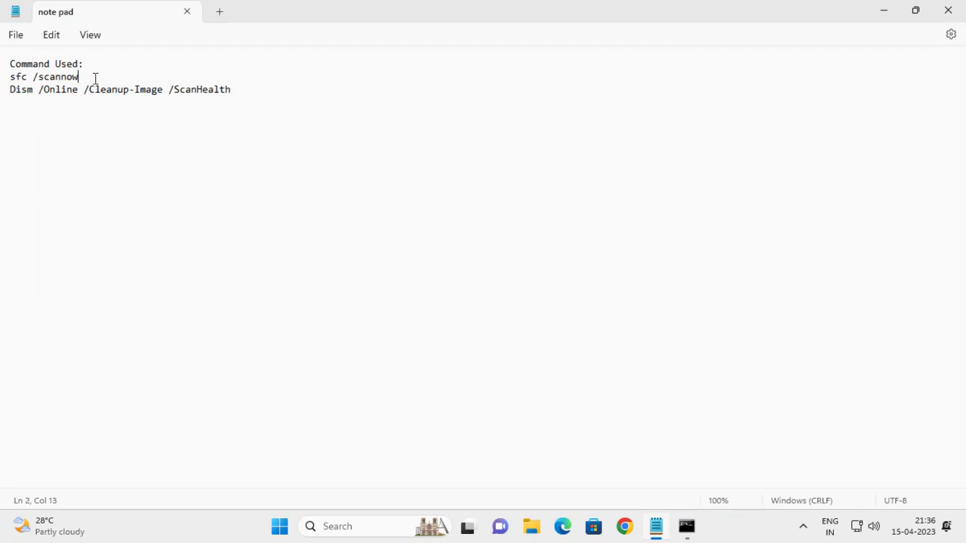
pyautogui.moveTo(95, 80); pyautogui.dragTo(3, 76)
pyautogui.rightClick(27, 82)
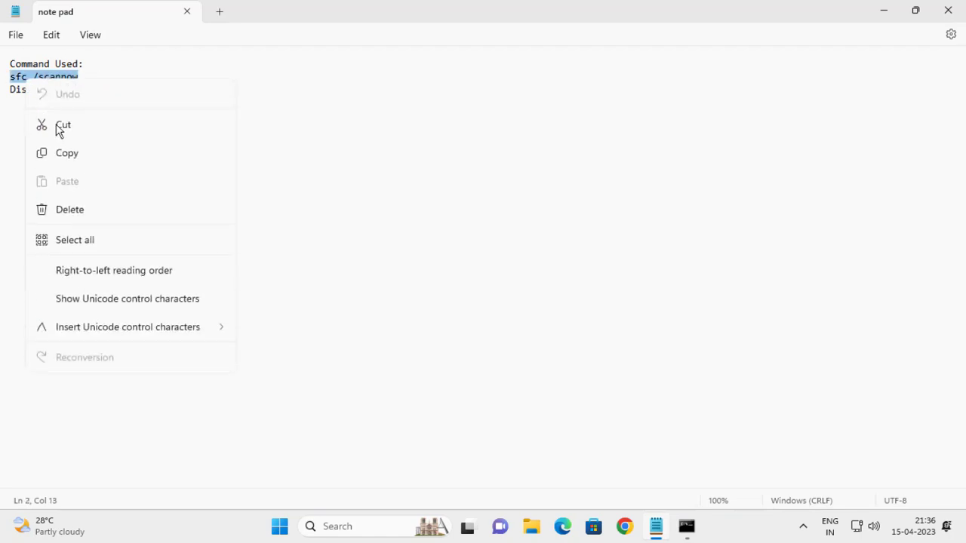
pyautogui.click(84, 157)
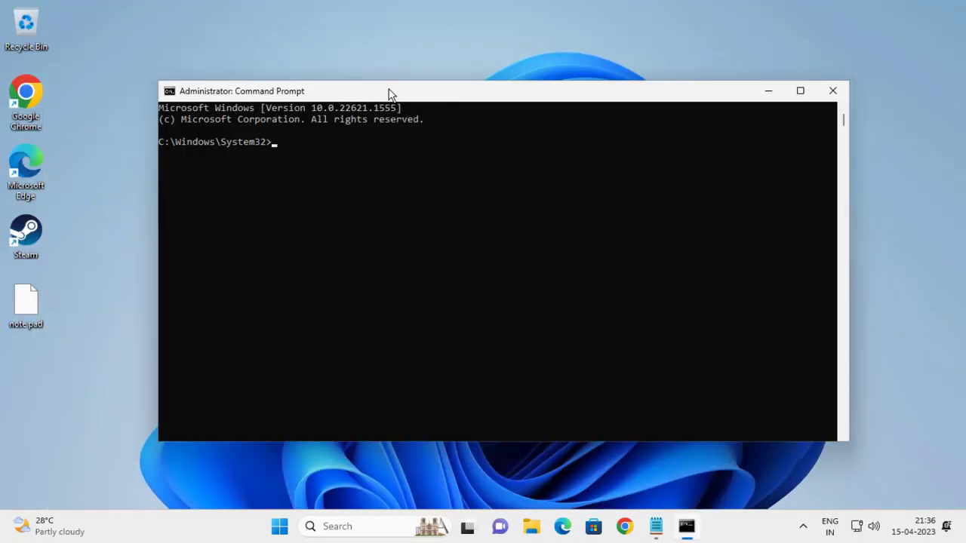
# - Paste 'sfc /scannow' into the admin console and run it
pyautogui.rightClick(419, 97)
pyautogui.moveTo(451, 200)
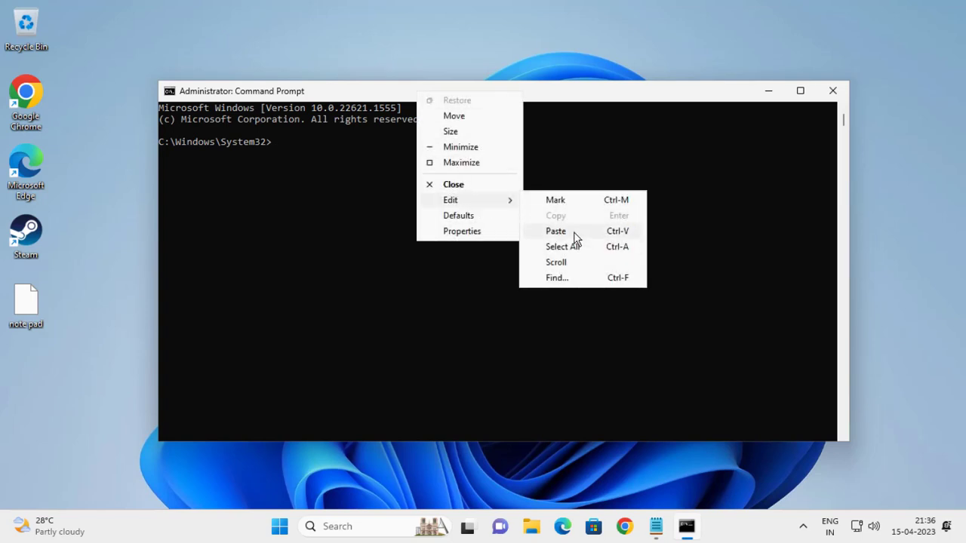
pyautogui.click(572, 231)
pyautogui.press('Return')
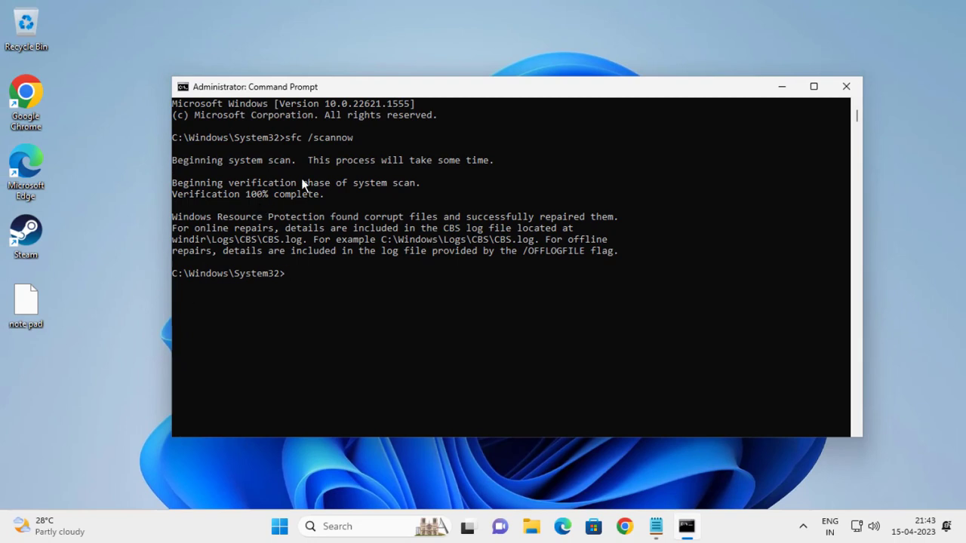
# - Copy 'Dism /Online /Cleanup-Image /ScanHealth' from the notes and run it in the console
pyautogui.click(657, 526)
pyautogui.click(195, 91)
pyautogui.tripleClick(175, 89)
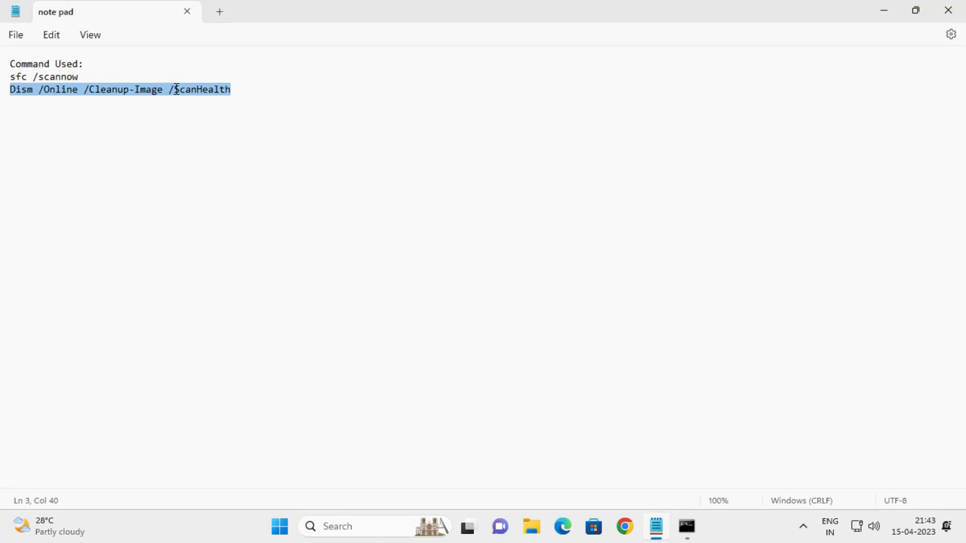
pyautogui.rightClick(175, 90)
pyautogui.click(206, 163)
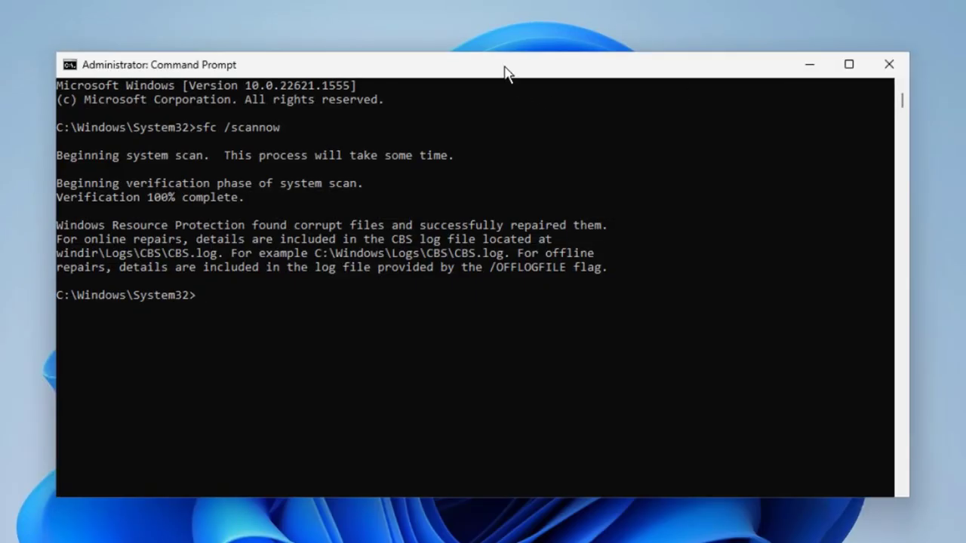
pyautogui.rightClick(504, 71)
pyautogui.moveTo(546, 200)
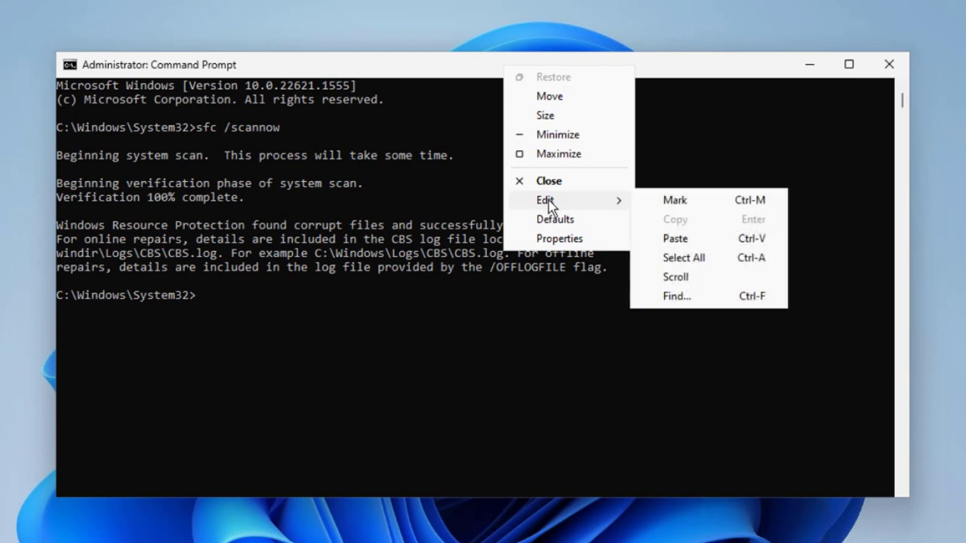
pyautogui.click(694, 239)
pyautogui.press('Return')
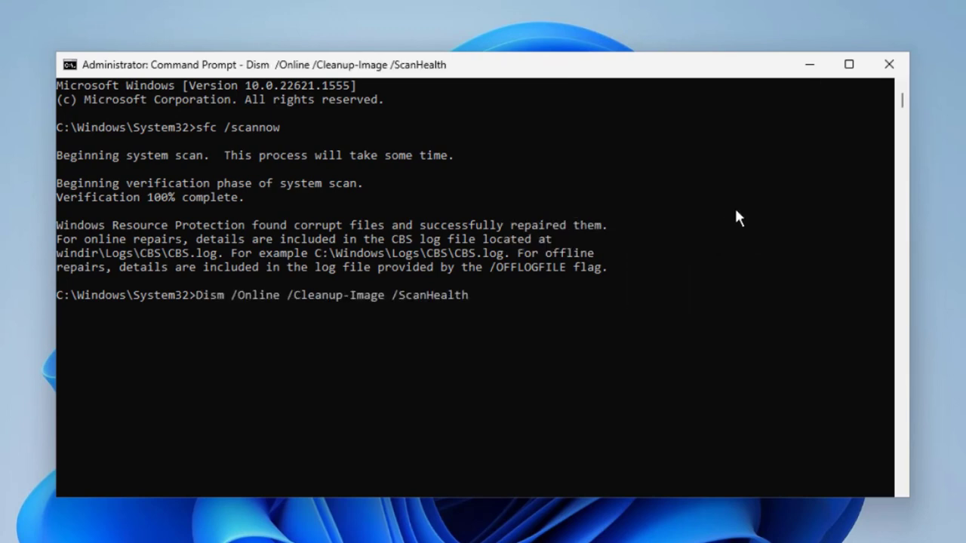